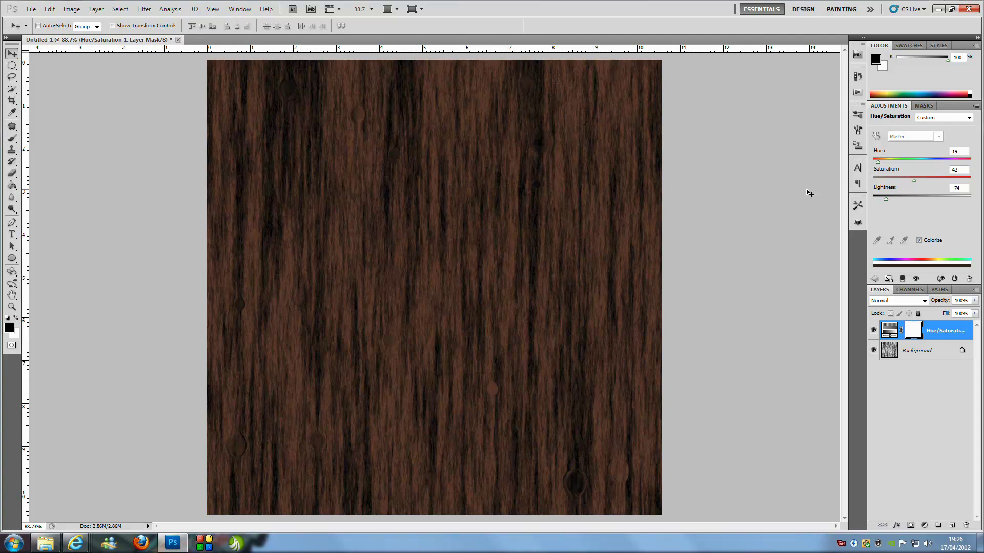
- Create a new blank document 1000 pixels wide by 1000 pixels high
left_click(32, 10)
left_click(40, 20)
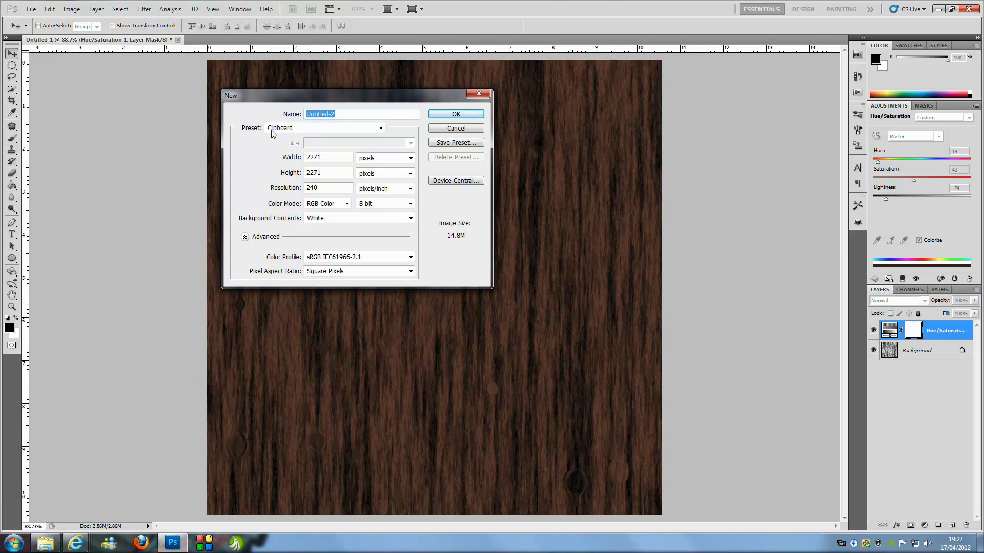
double_click(321, 157)
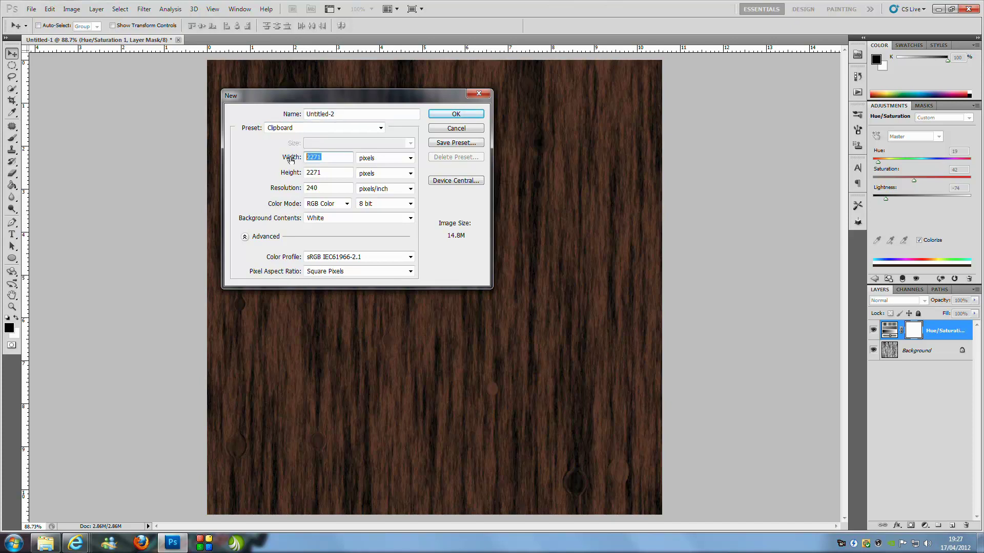
type("1000")
key("Tab")
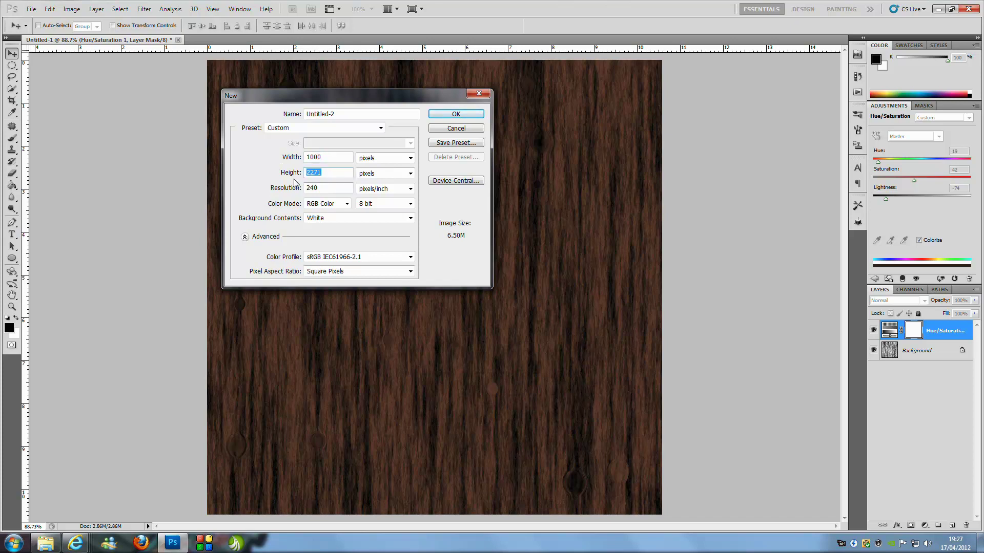
type("1000")
left_click(456, 113)
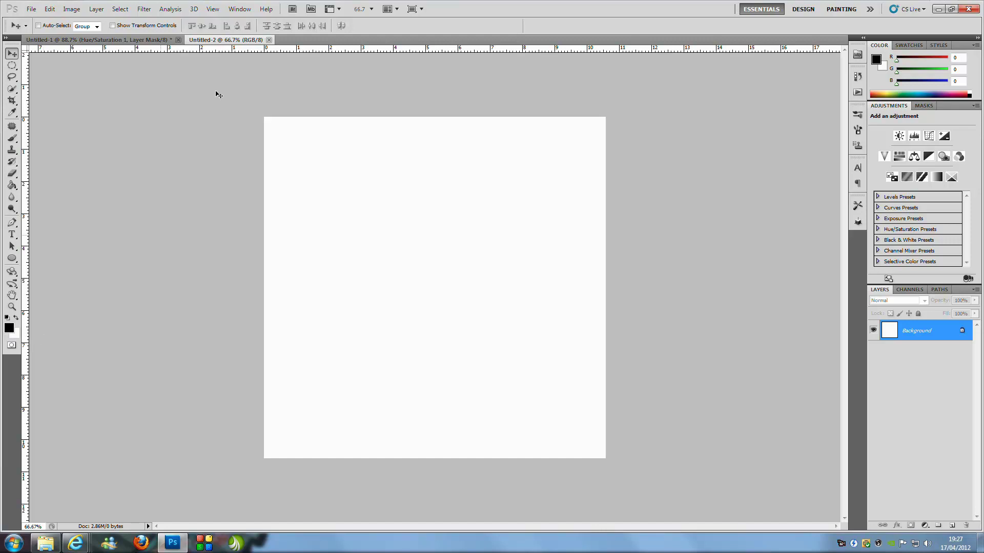
- Render grey Clouds onto the blank canvas
left_click(144, 9)
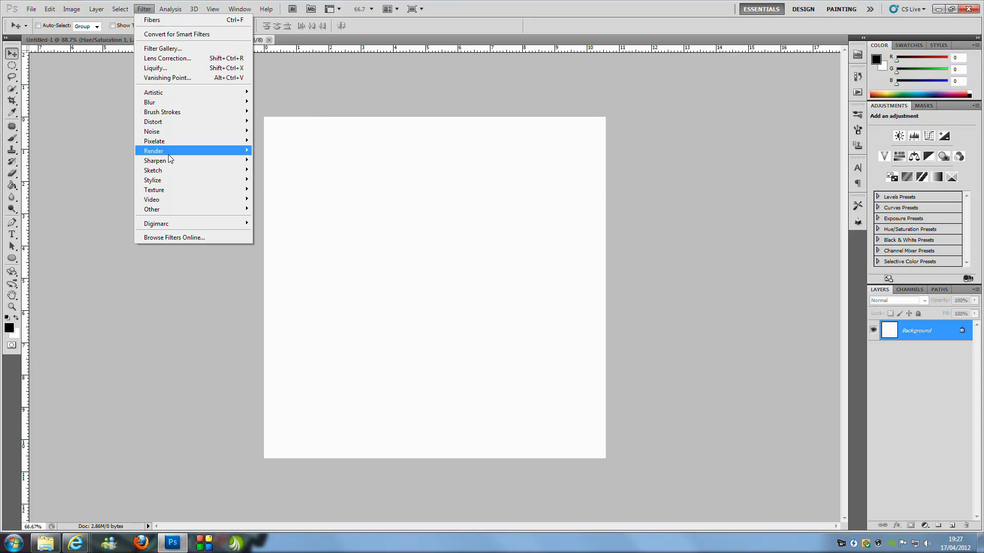
mouse_move(169, 154)
left_click(270, 151)
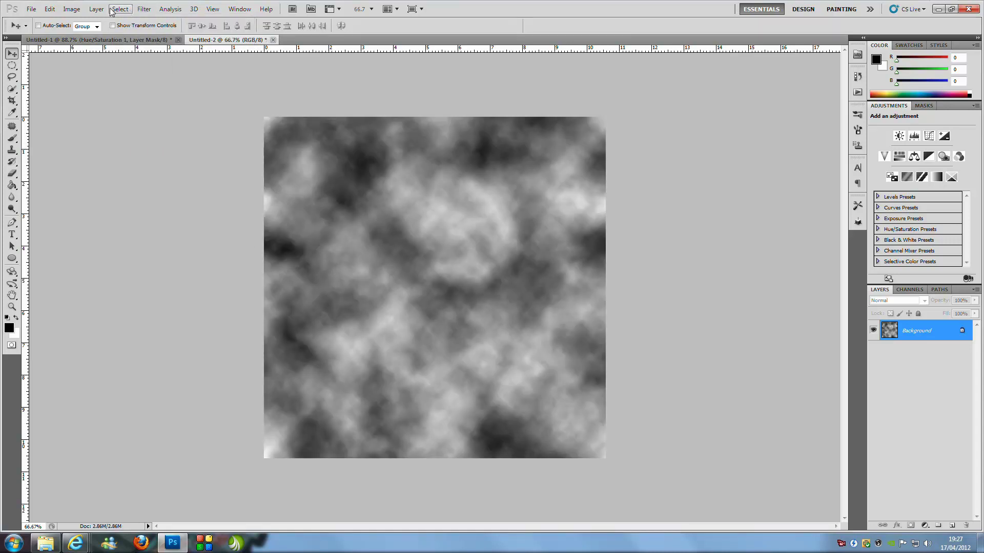
- Apply the Fibers filter with Variance 16 and Strength 4 over the clouds
left_click(145, 10)
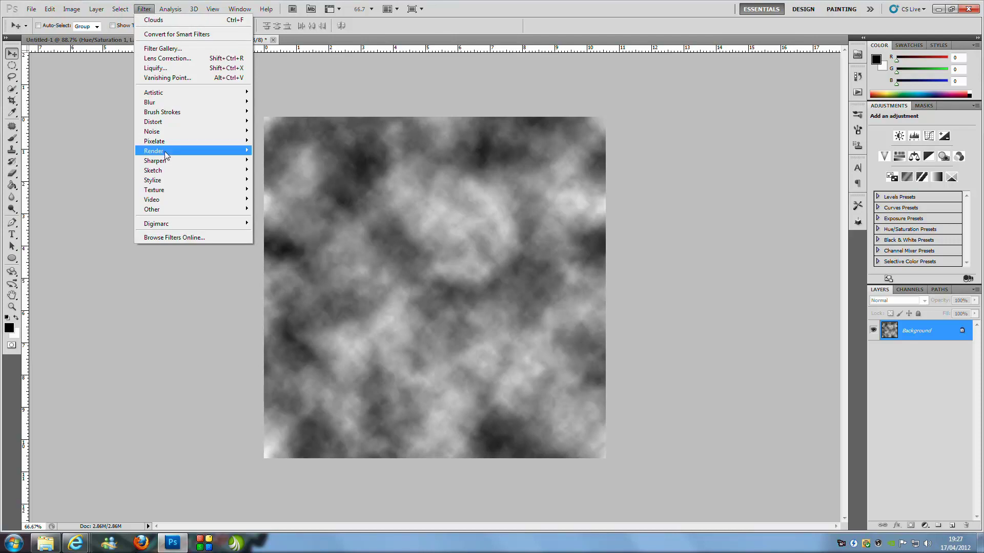
mouse_move(166, 154)
left_click(280, 171)
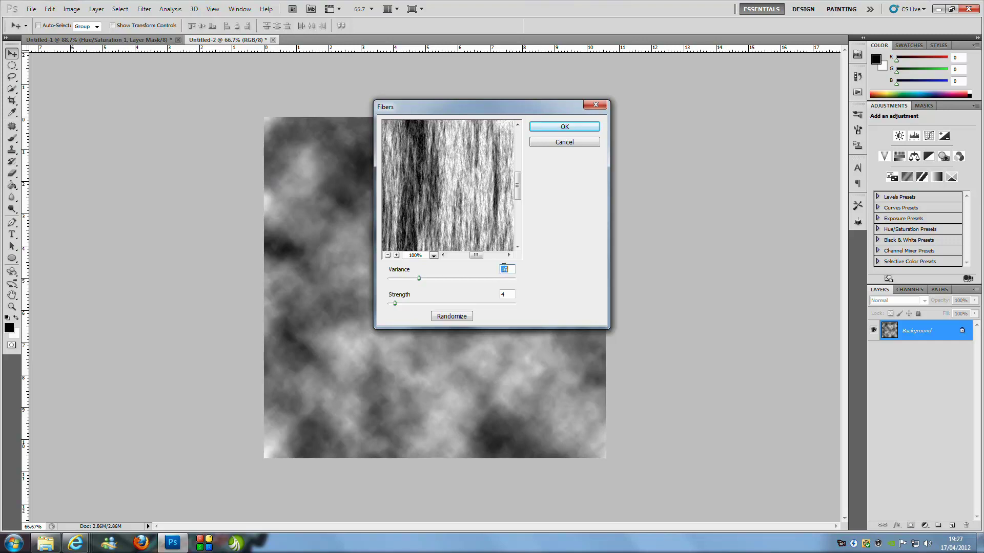
left_click(564, 129)
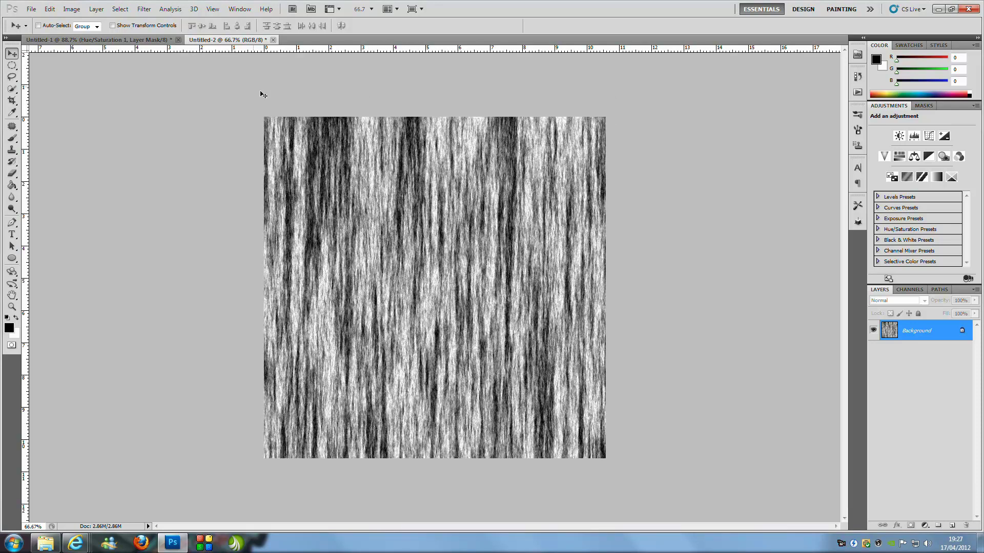
left_click(144, 10)
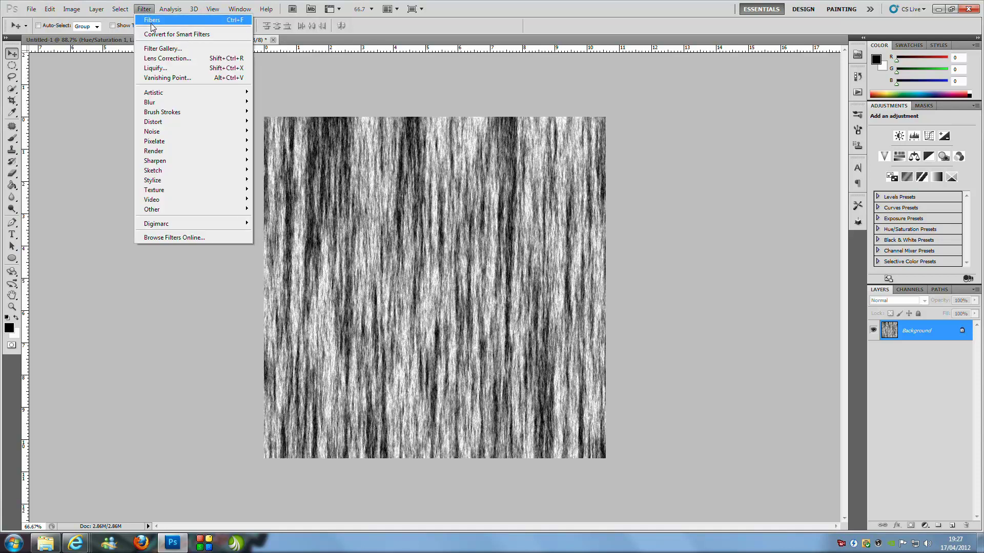
- Open the fibres in Liquify, enlarge the brush to 75, zoom to 50% and make a first distortion
left_click(155, 68)
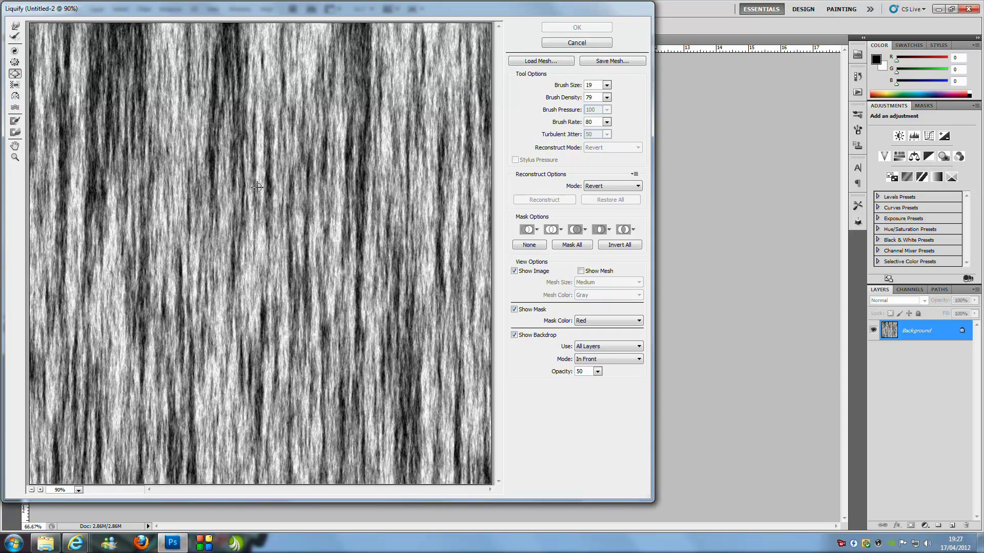
key("bracketright")
key("bracketright")
key("bracketright")
key("bracketright")
key("bracketright")
key("bracketright")
key("bracketright")
key("bracketright")
key("bracketright")
key("bracketright")
left_click(39, 490)
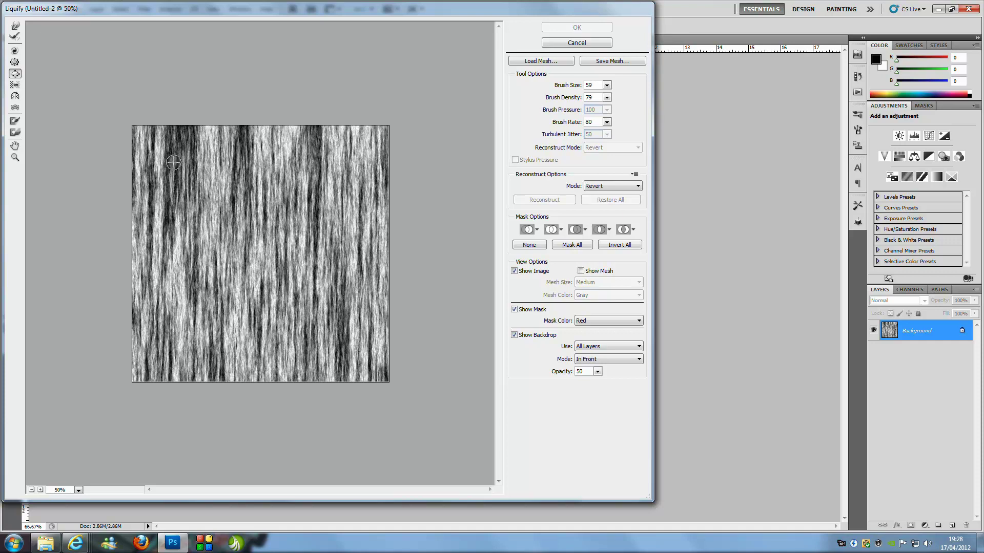
left_click(173, 162)
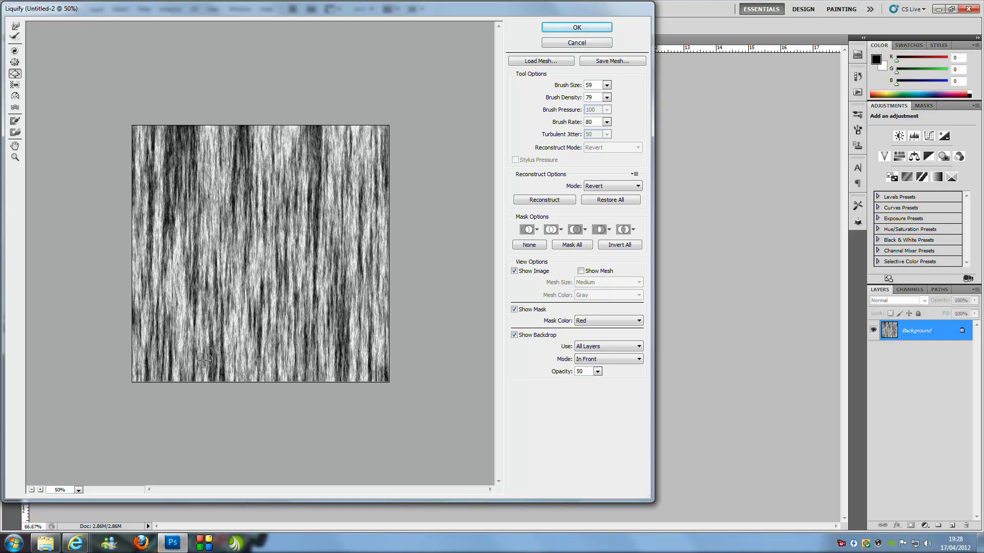
key("bracketleft")
key("bracketleft")
key("bracketleft")
key("bracketleft")
key("bracketleft")
key("bracketleft")
key("bracketleft")
- Bloat several spots of the grain into rounded knots with varying brush sizes, then apply Liquify
left_click_drag(344, 344, 295, 336)
key("bracketright")
key("bracketright")
key("bracketright")
key("bracketright")
key("bracketright")
key("bracketright")
key("bracketright")
key("bracketright")
key("bracketright")
key("bracketright")
key("bracketright")
key("bracketright")
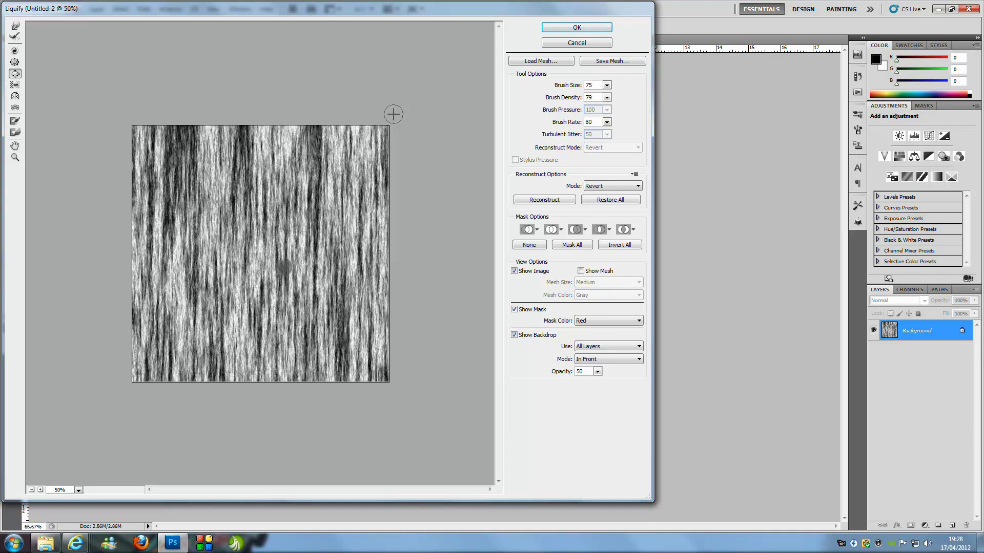
left_click(592, 29)
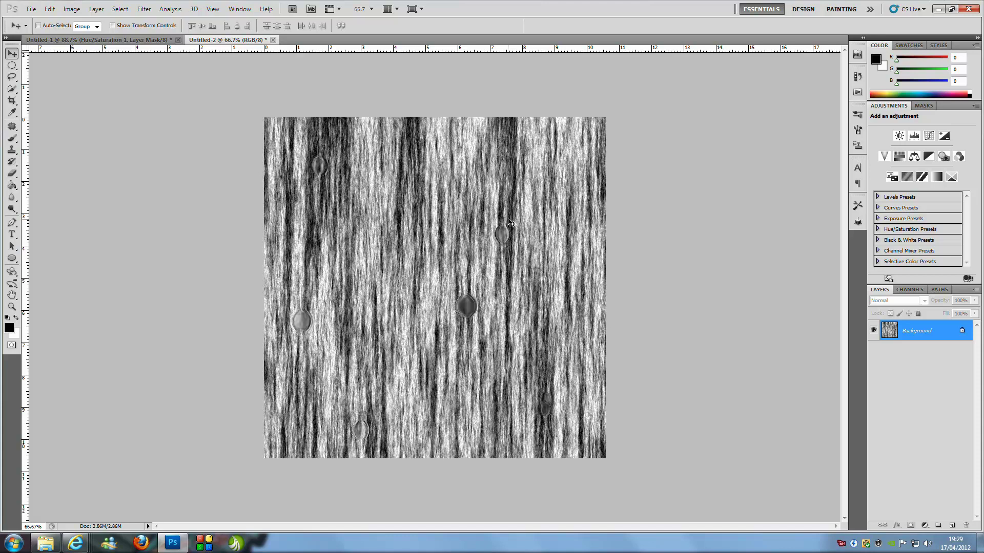
left_click(926, 523)
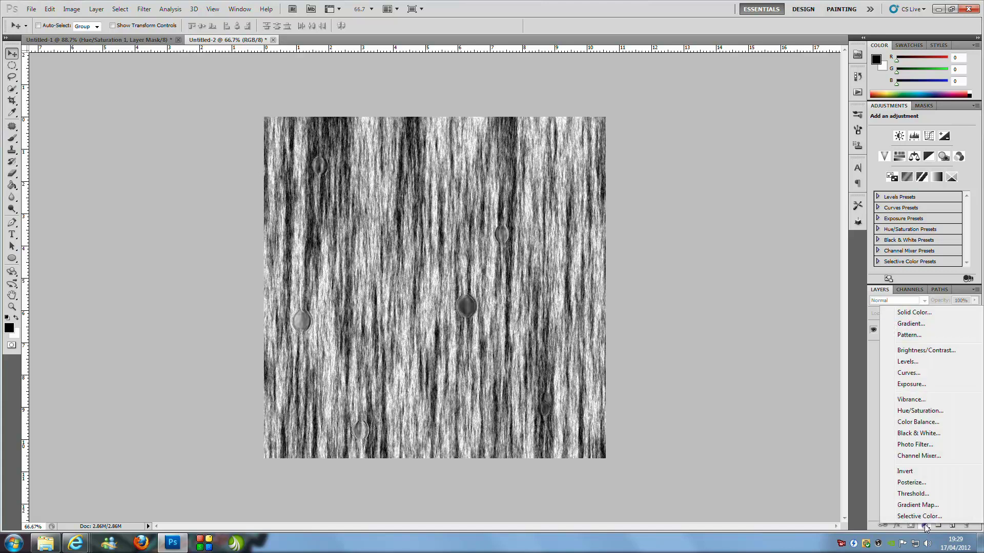
- Add a colorized Hue/Saturation layer with Hue 19, Saturation 42 and Lightness -72
left_click(933, 412)
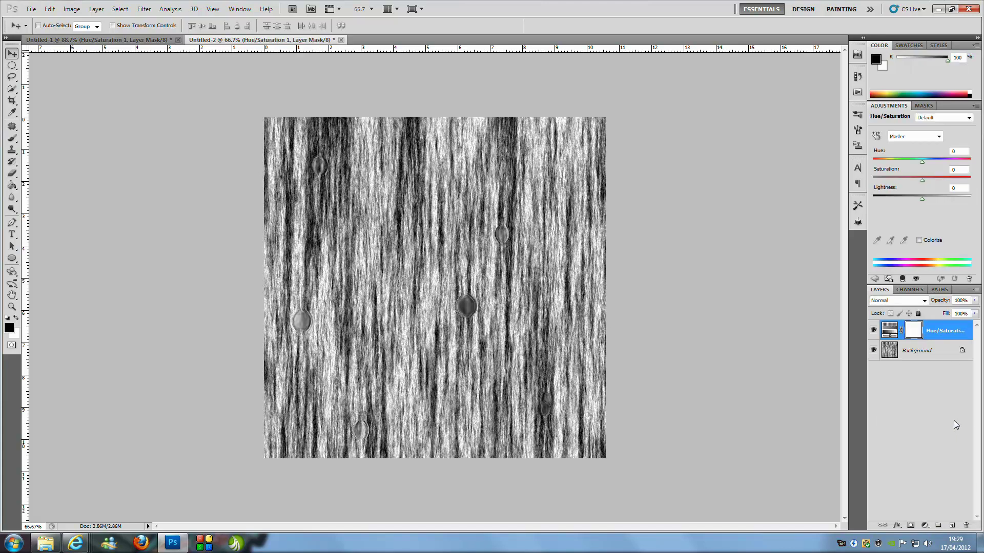
left_click(918, 240)
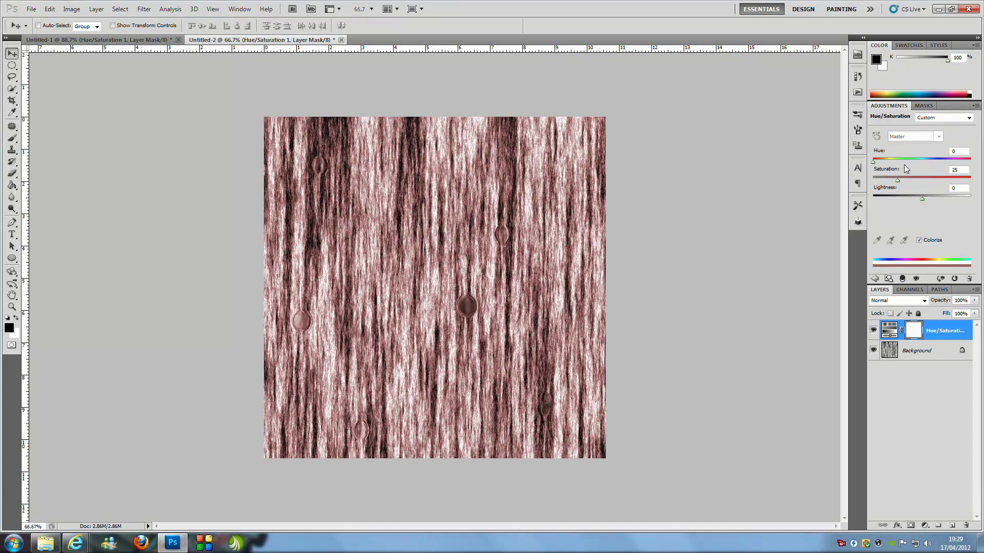
left_click(915, 149)
type("19")
left_click(955, 170)
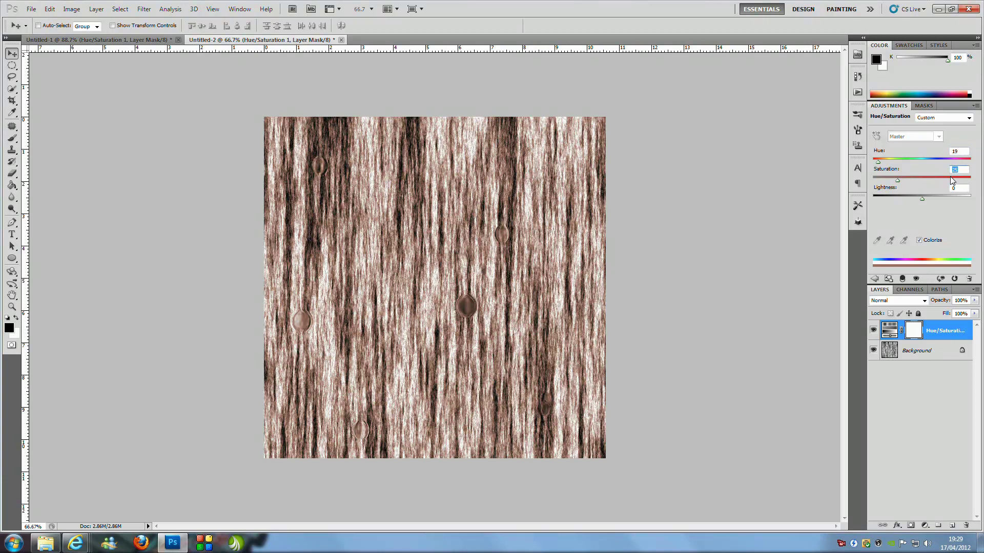
type("42")
left_click(960, 188)
type("-48")
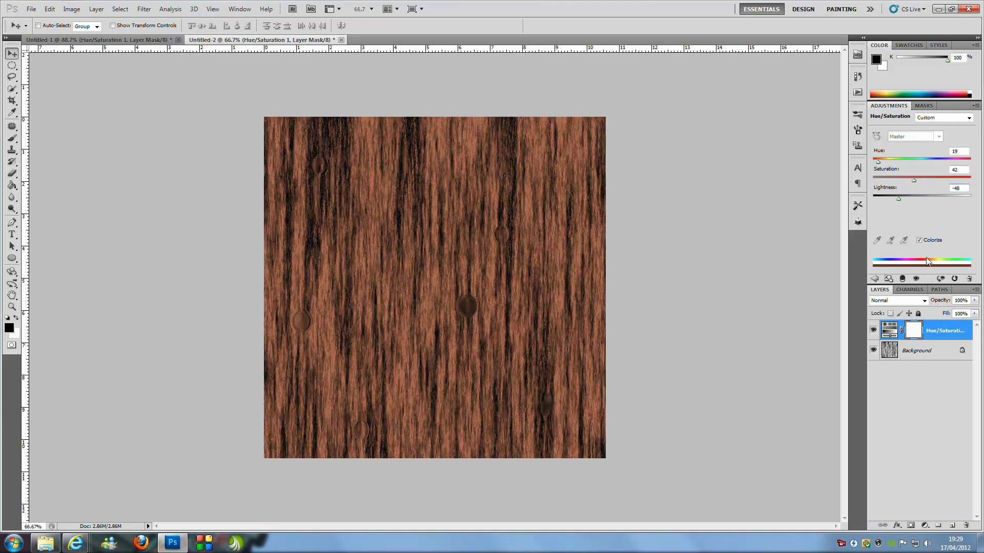
left_click_drag(903, 200, 887, 200)
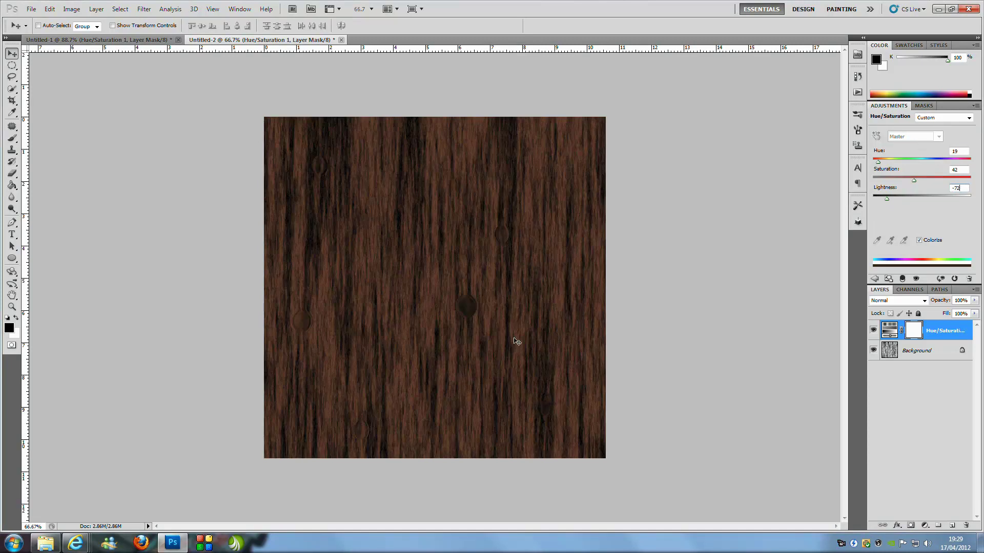
- Switch to the Untitled-1 wood texture and zoom out to show it whole
left_click(112, 43)
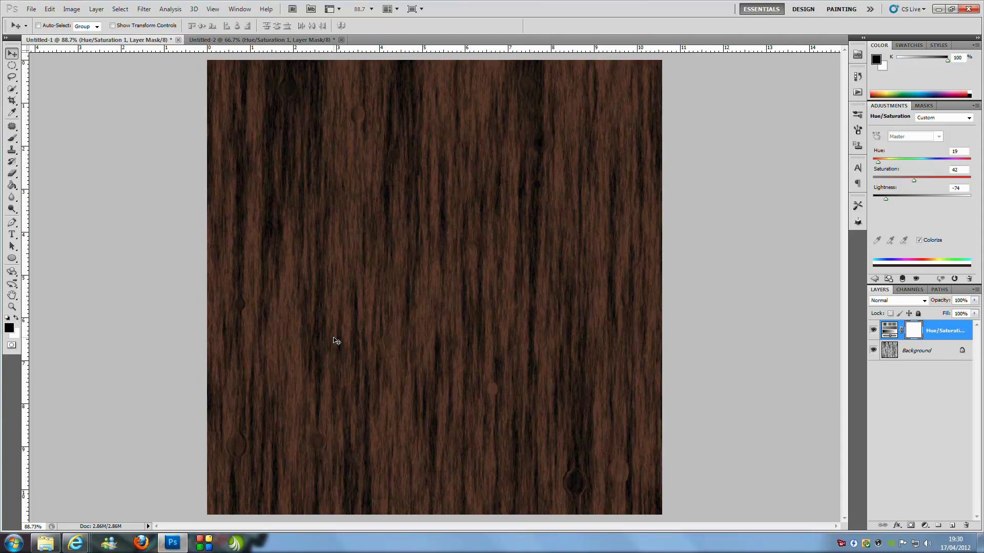
key("ctrl+minus")
scroll(321, 352, "down", 3)
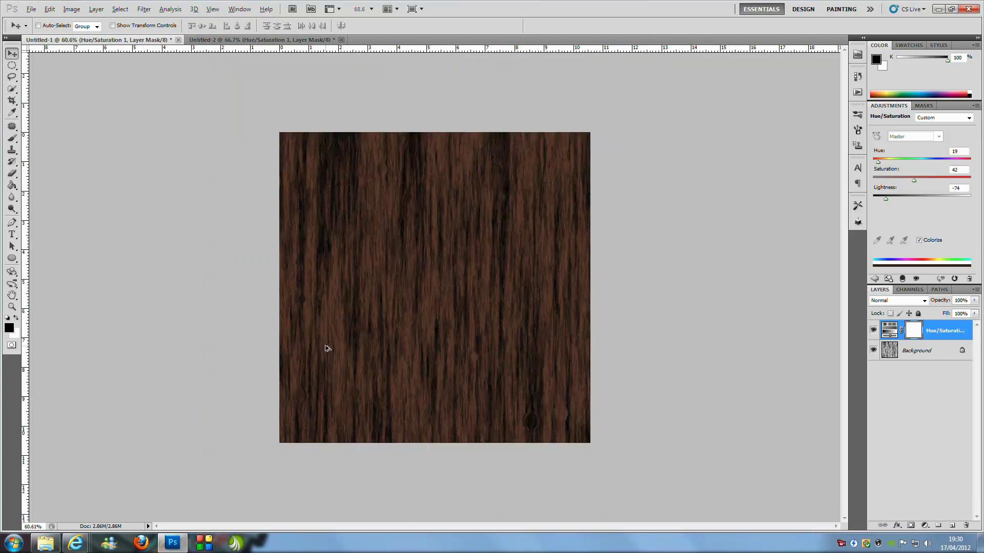
scroll(325, 347, "up", 1)
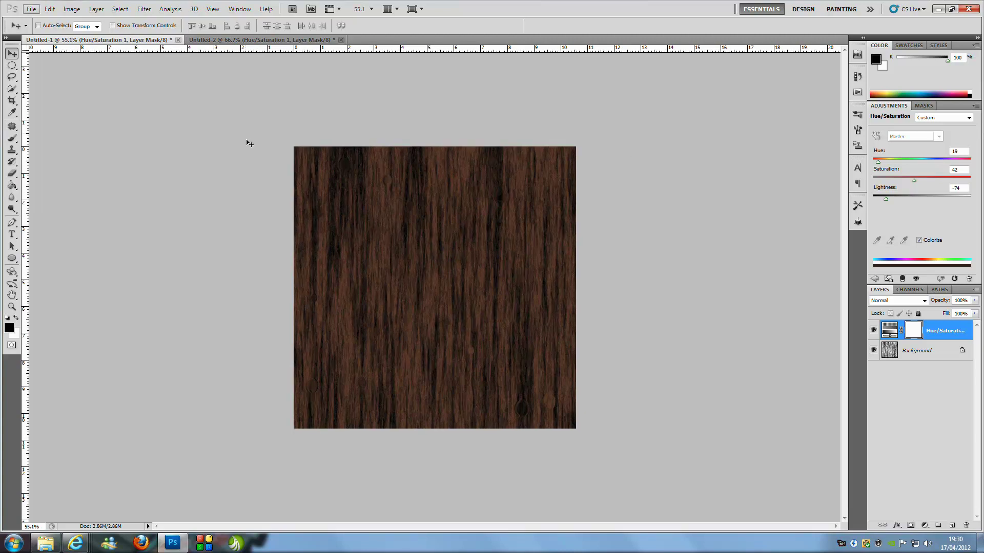